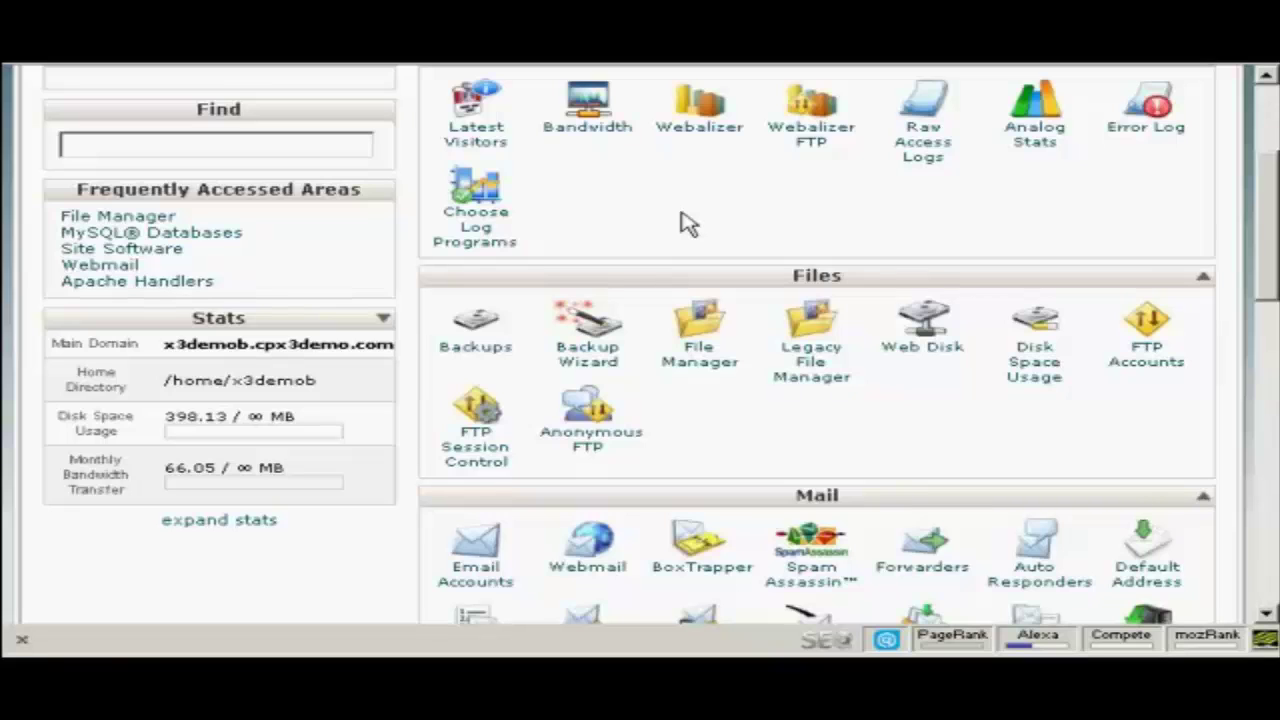
# Start a partial backup with the Backup Wizard and download the Home Directory backup.
pyautogui.click(601, 372)
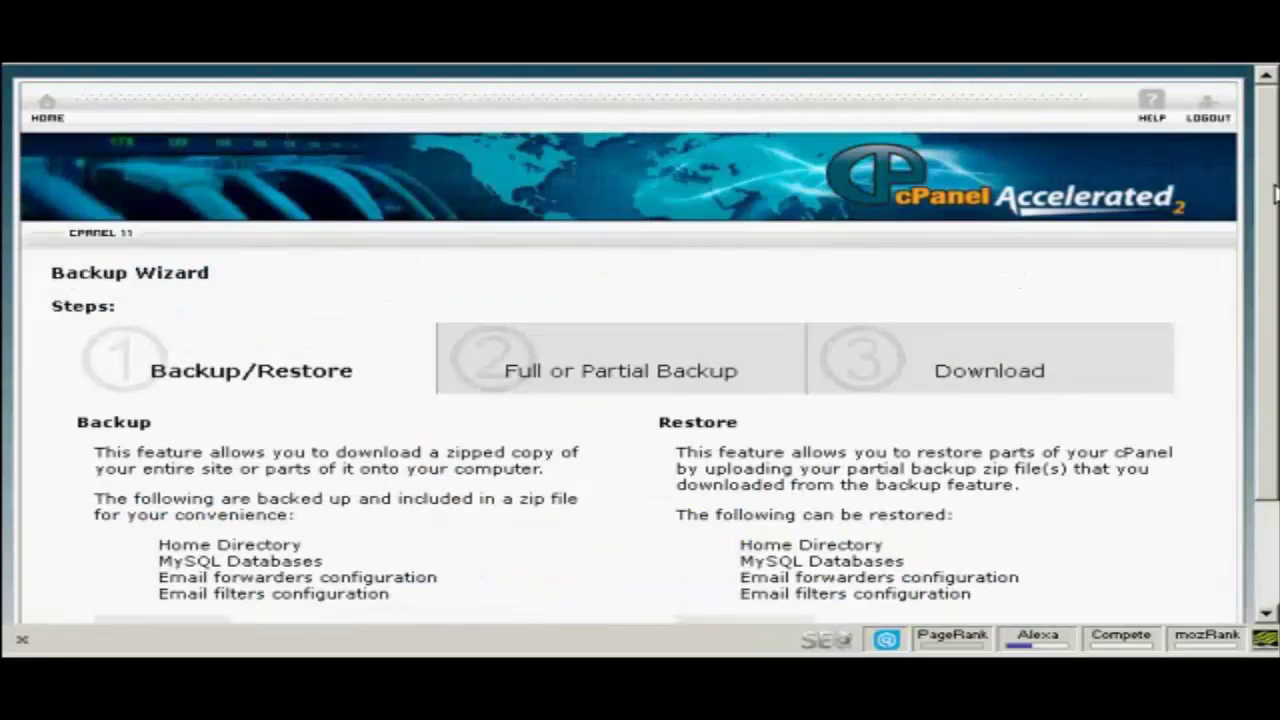
pyautogui.scroll(-3, 1275, 193)
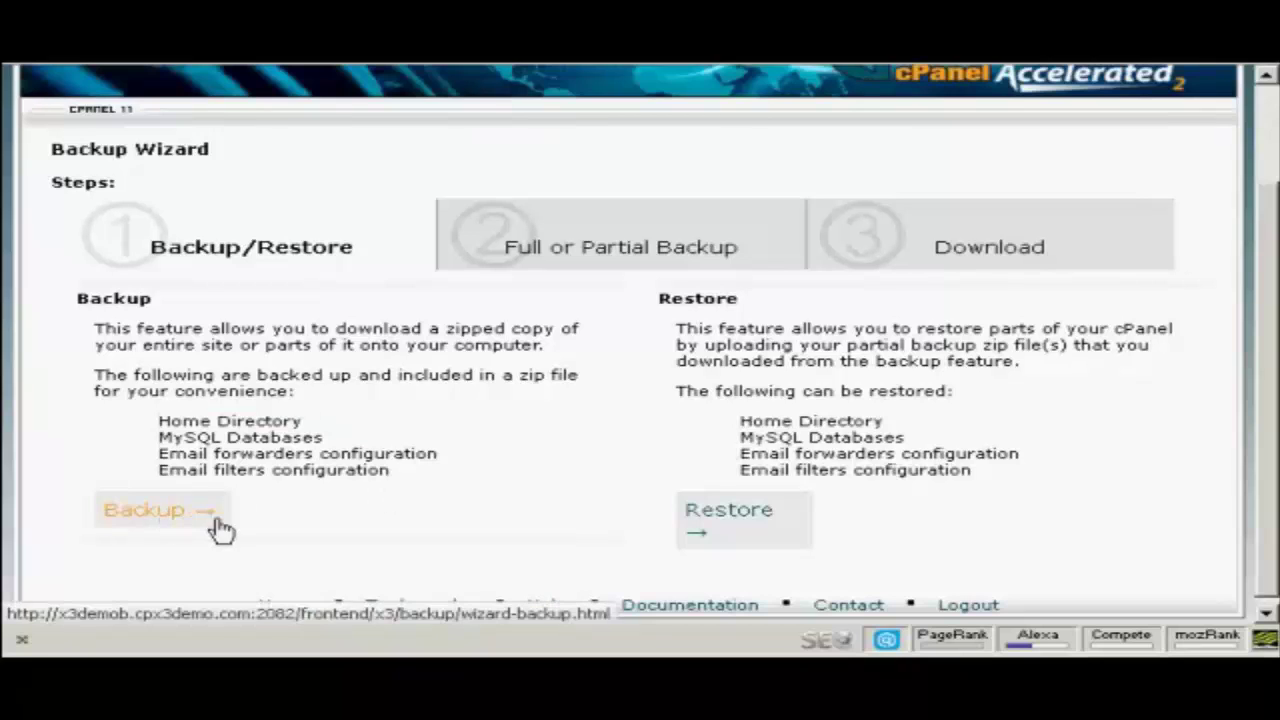
pyautogui.click(188, 515)
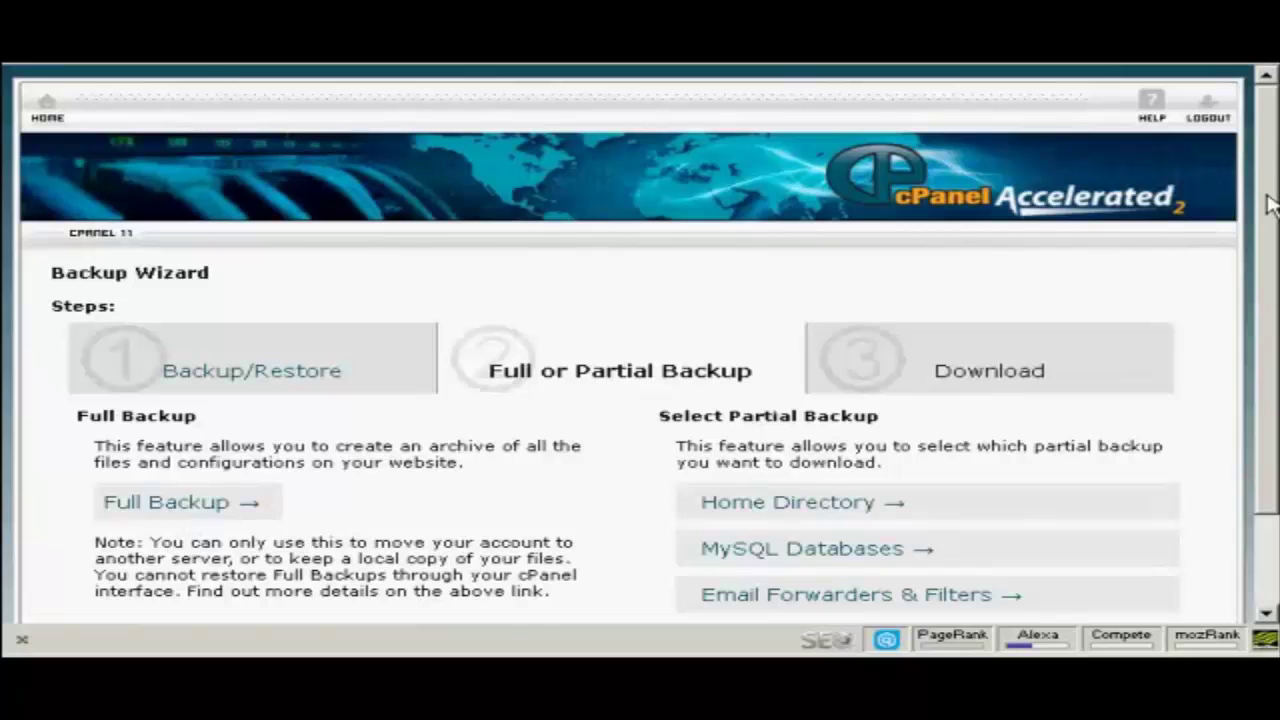
pyautogui.moveTo(1268, 200); pyautogui.dragTo(1270, 264)
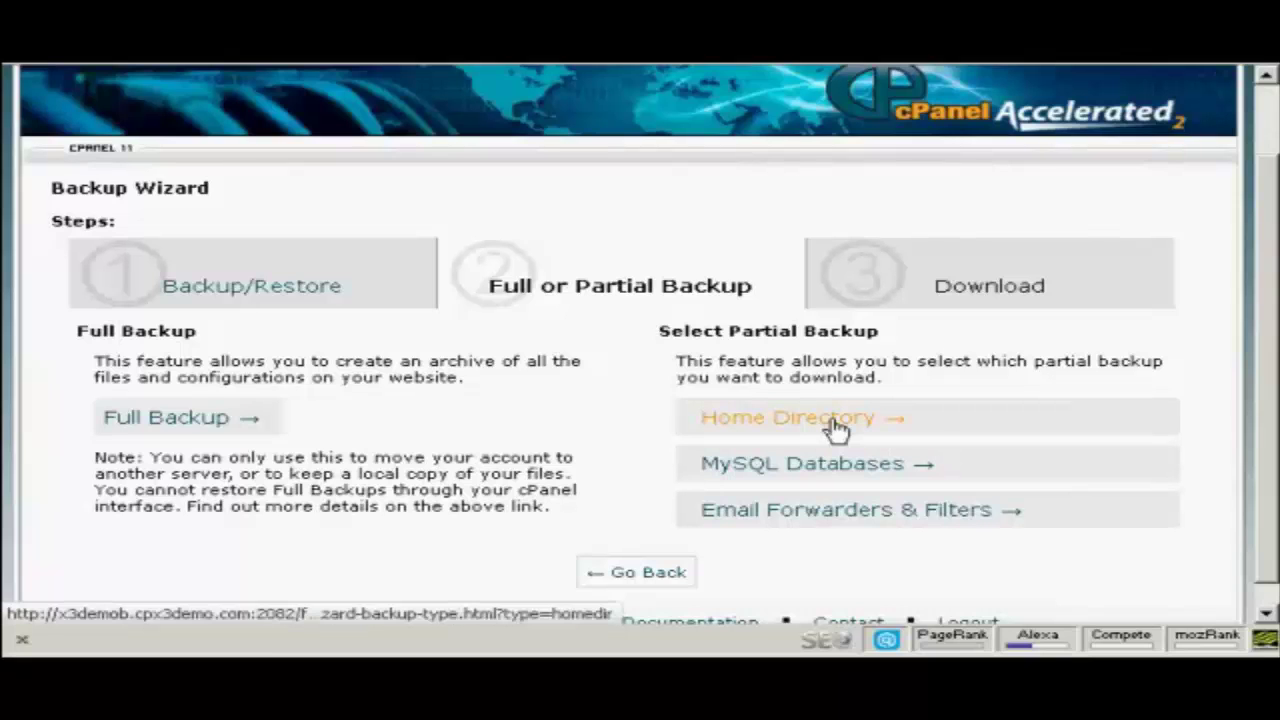
pyautogui.click(836, 428)
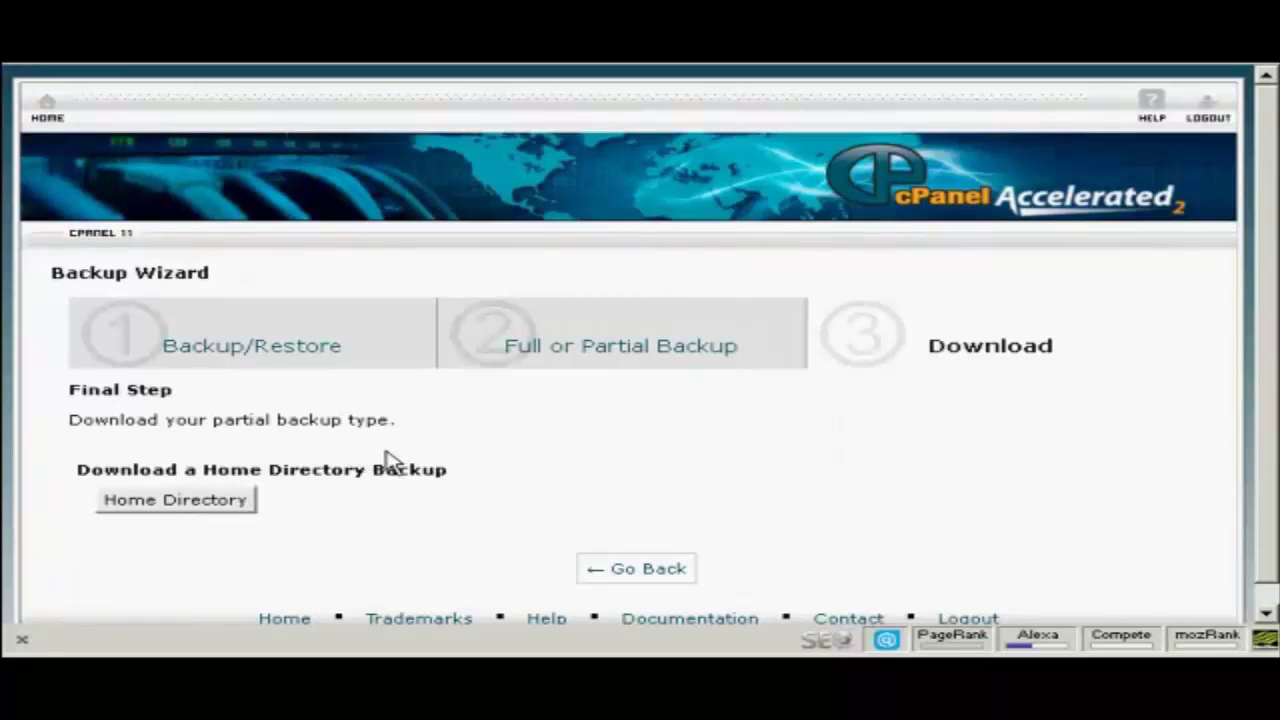
pyautogui.click(222, 512)
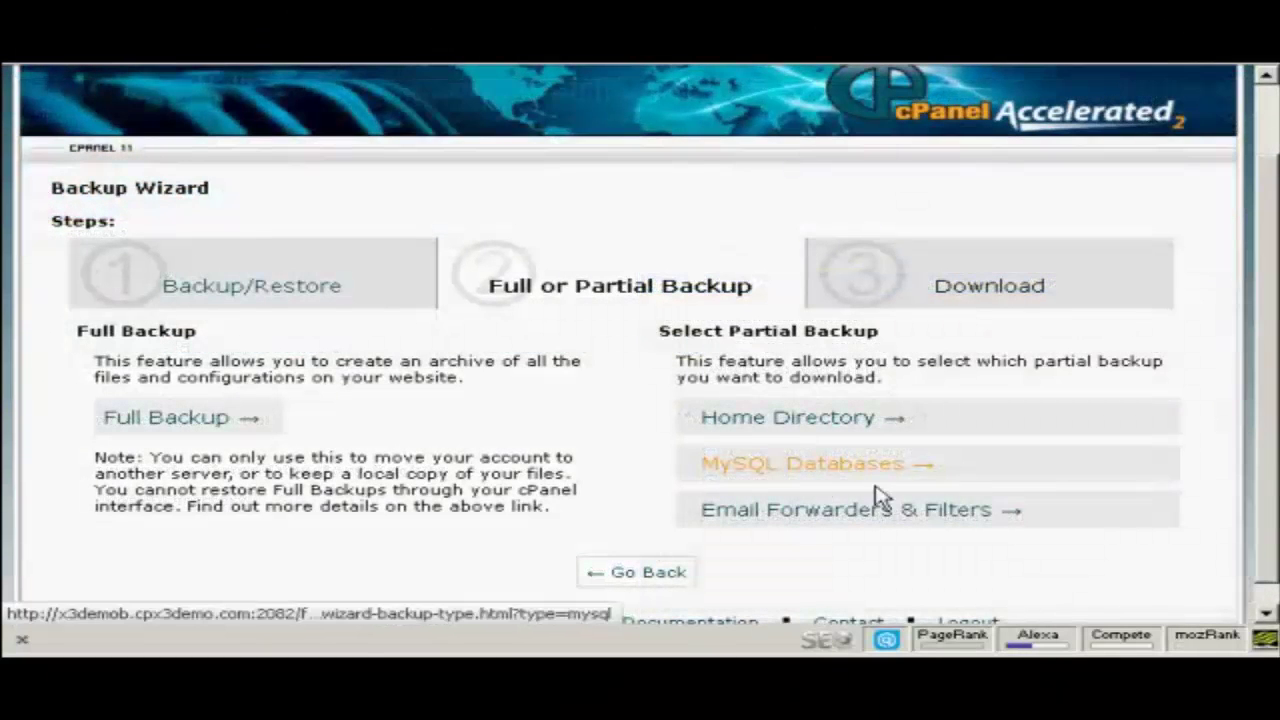
# Choose the MySQL Databases partial backup and save the x3demob_dbkabar database backup through its link.
pyautogui.click(871, 477)
pyautogui.click(865, 477)
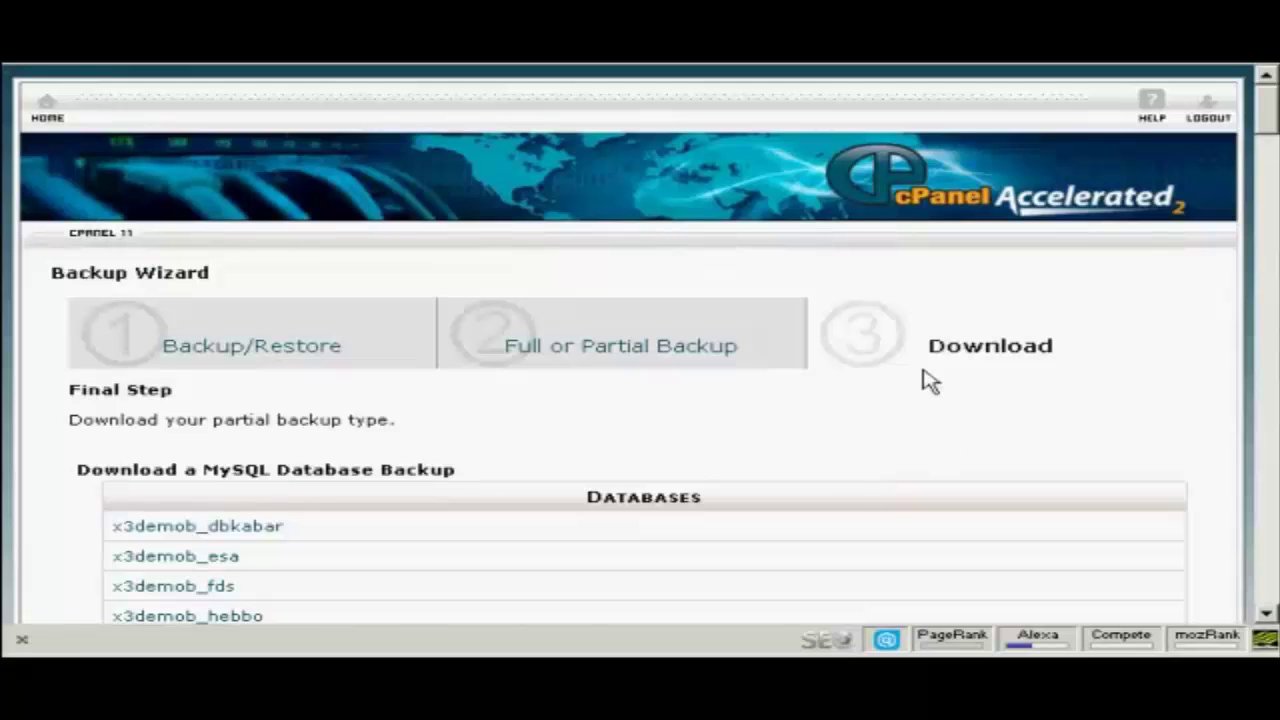
pyautogui.moveTo(1266, 120)
pyautogui.mouseDown()
pyautogui.moveTo(1268, 458)
pyautogui.moveTo(1263, 114)
pyautogui.moveTo(1265, 135)
pyautogui.mouseUp()
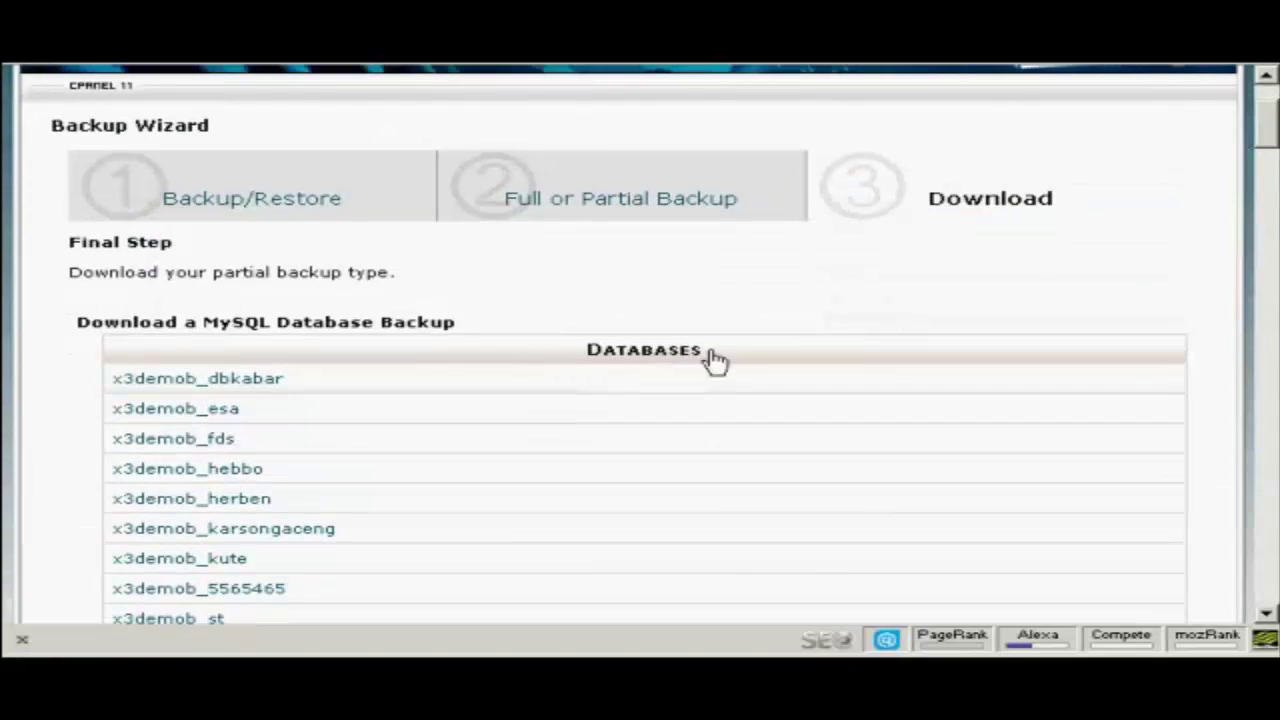
pyautogui.rightClick(250, 396)
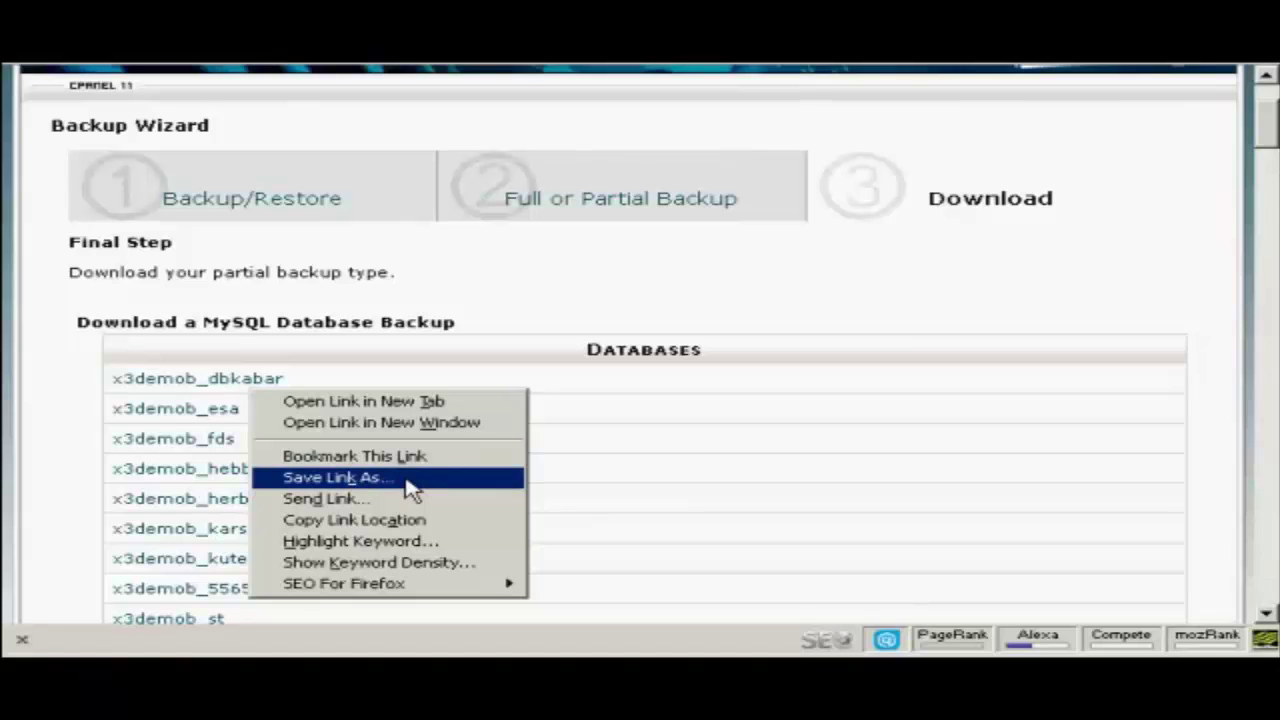
pyautogui.click(364, 479)
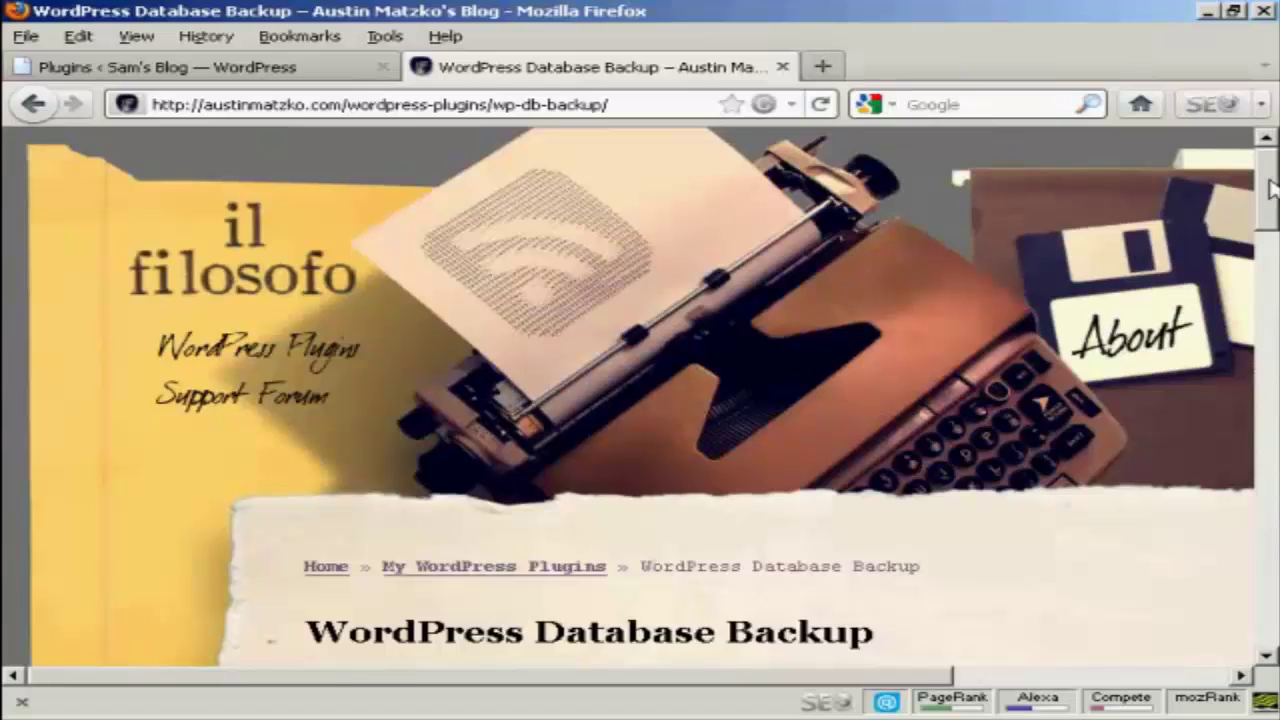
# Look over the WordPress Database Backup plugin's download section, and open the plugin's Backup page in the WordPress admin.
pyautogui.moveTo(1270, 190); pyautogui.dragTo(1270, 316)
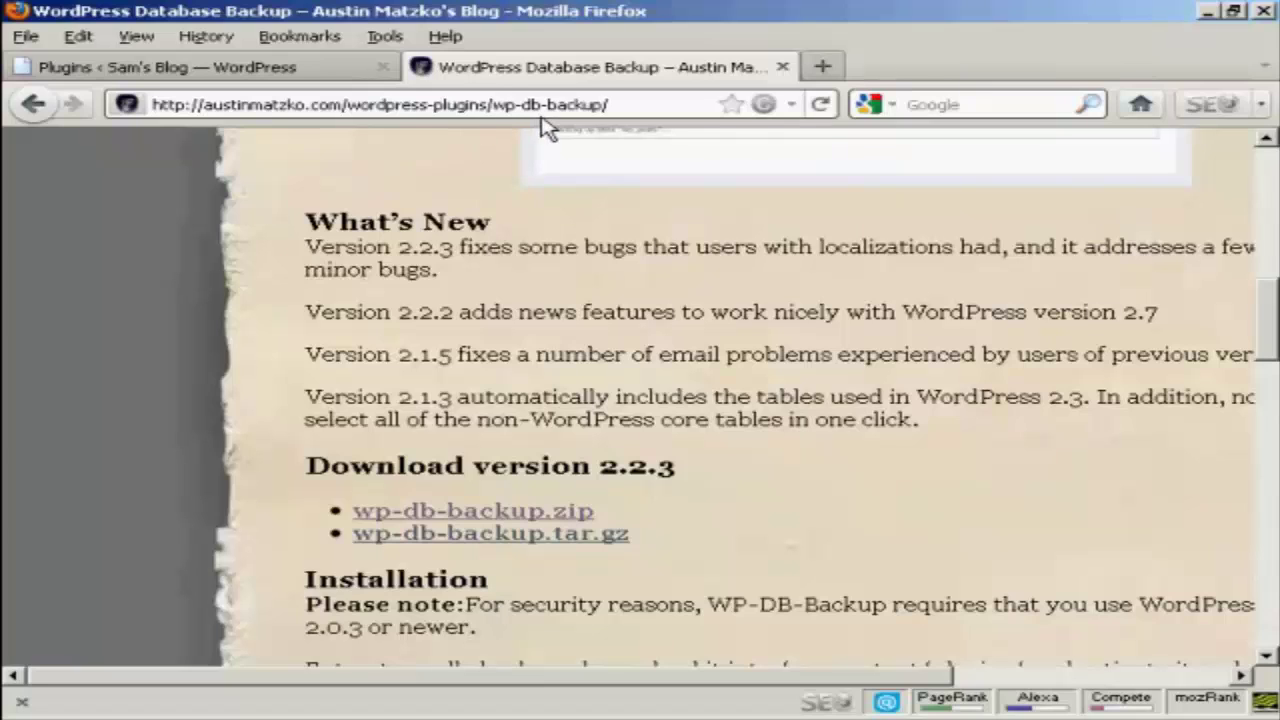
pyautogui.click(263, 70)
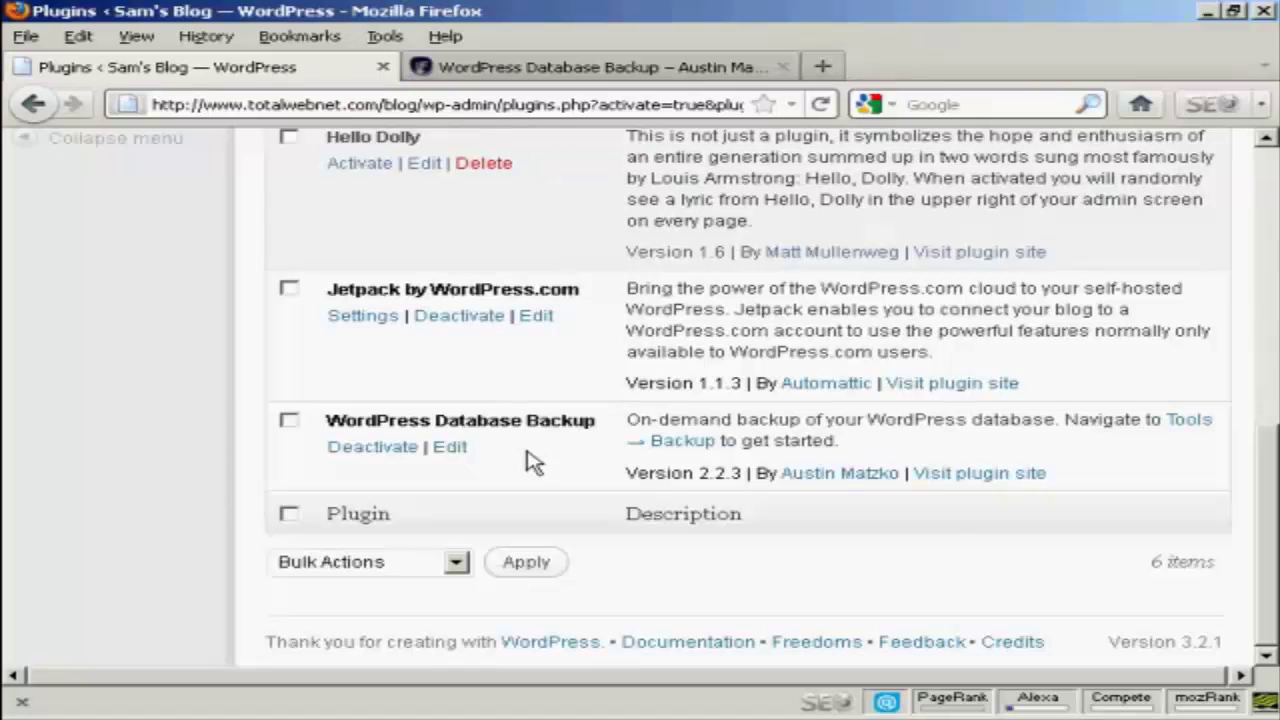
pyautogui.scroll(3, 1273, 484)
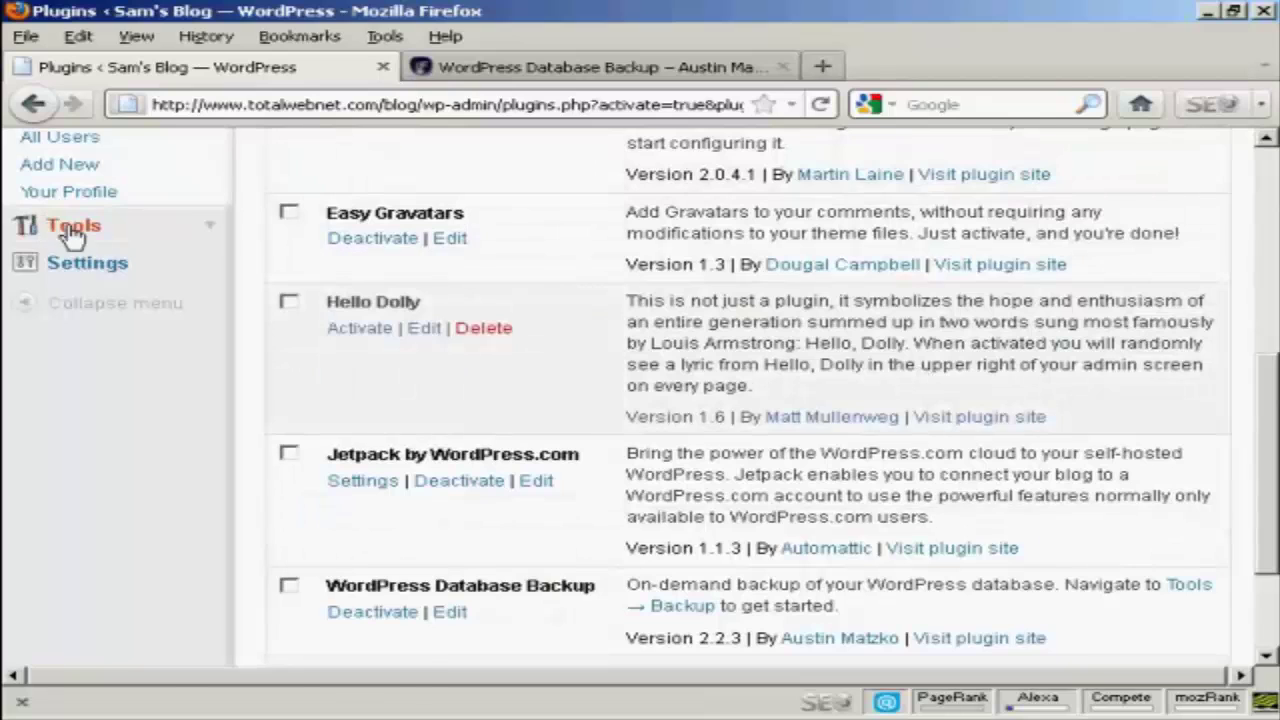
pyautogui.click(95, 228)
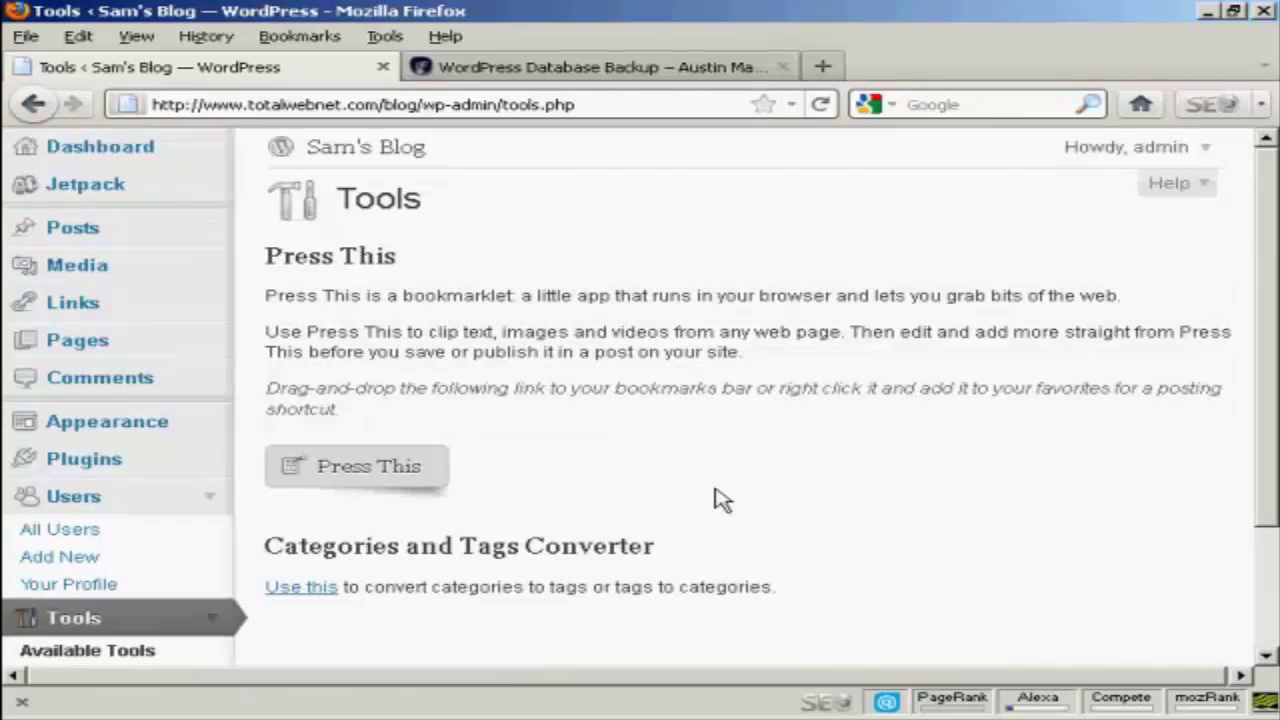
pyautogui.scroll(-3, 714, 500)
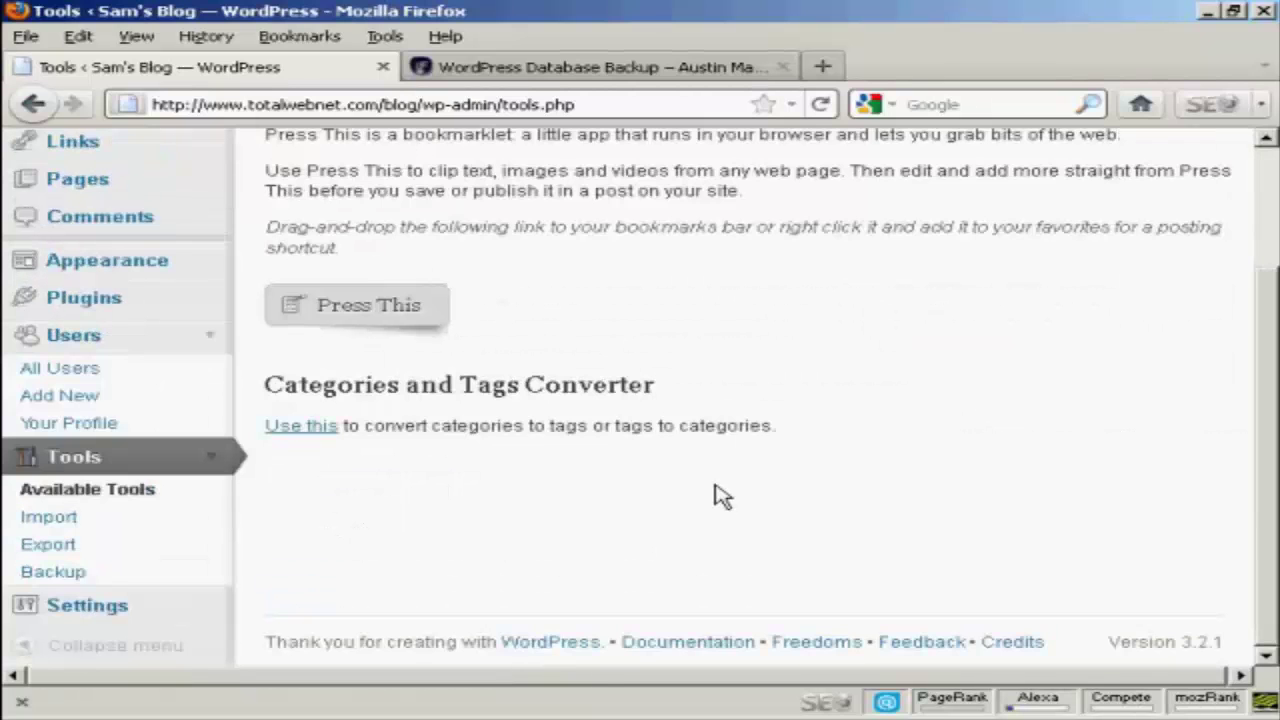
pyautogui.click(54, 574)
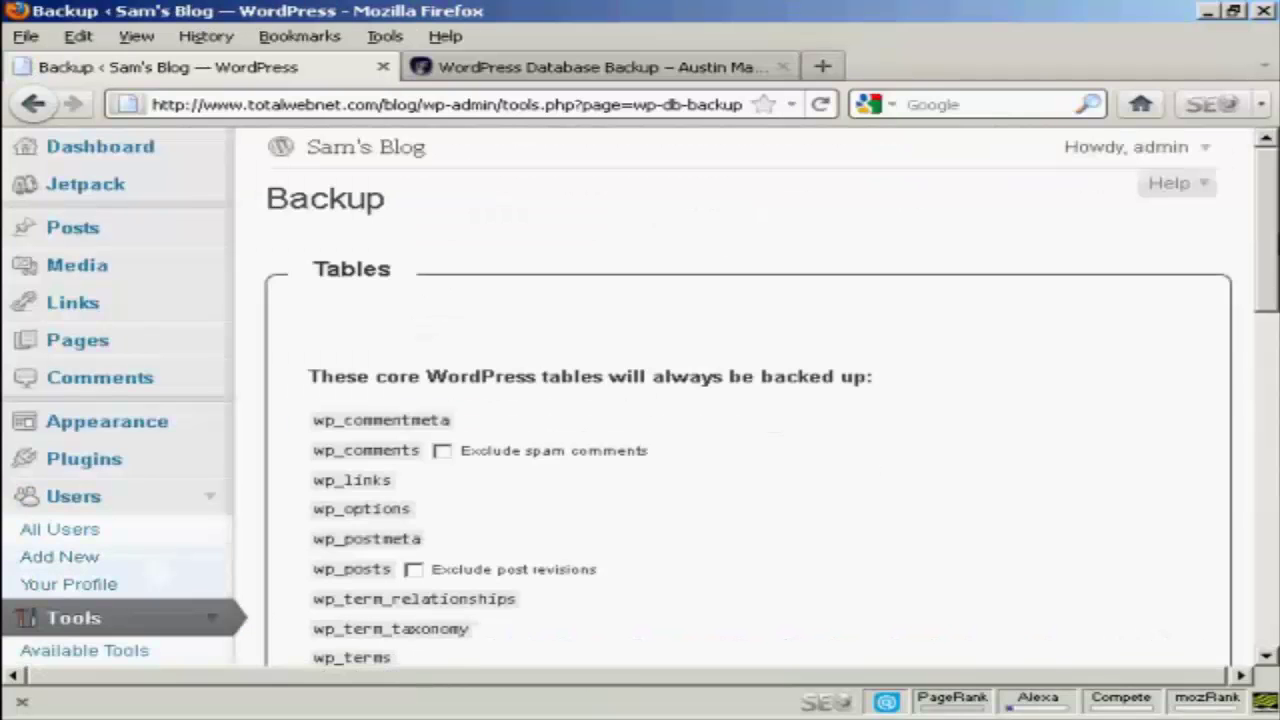
# Exclude spam comments from the wp_comments table and run the backup with the download-to-computer option.
pyautogui.moveTo(1274, 220); pyautogui.dragTo(1275, 275)
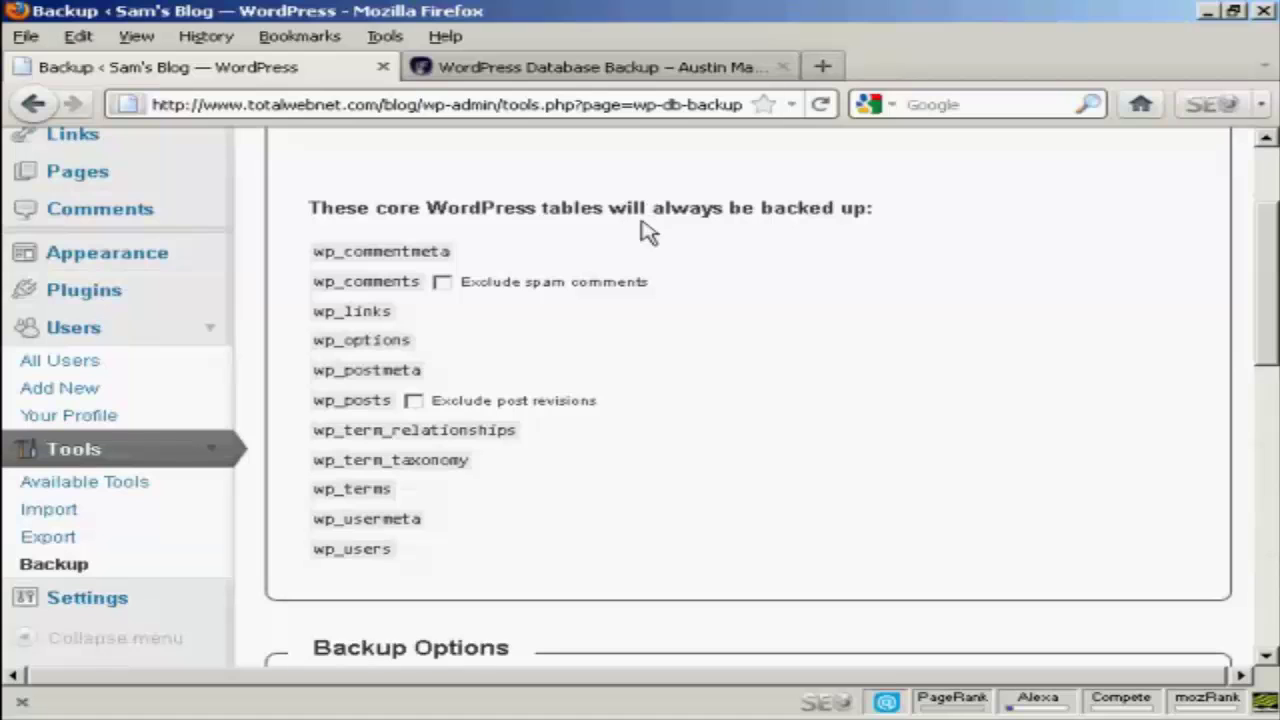
pyautogui.click(444, 285)
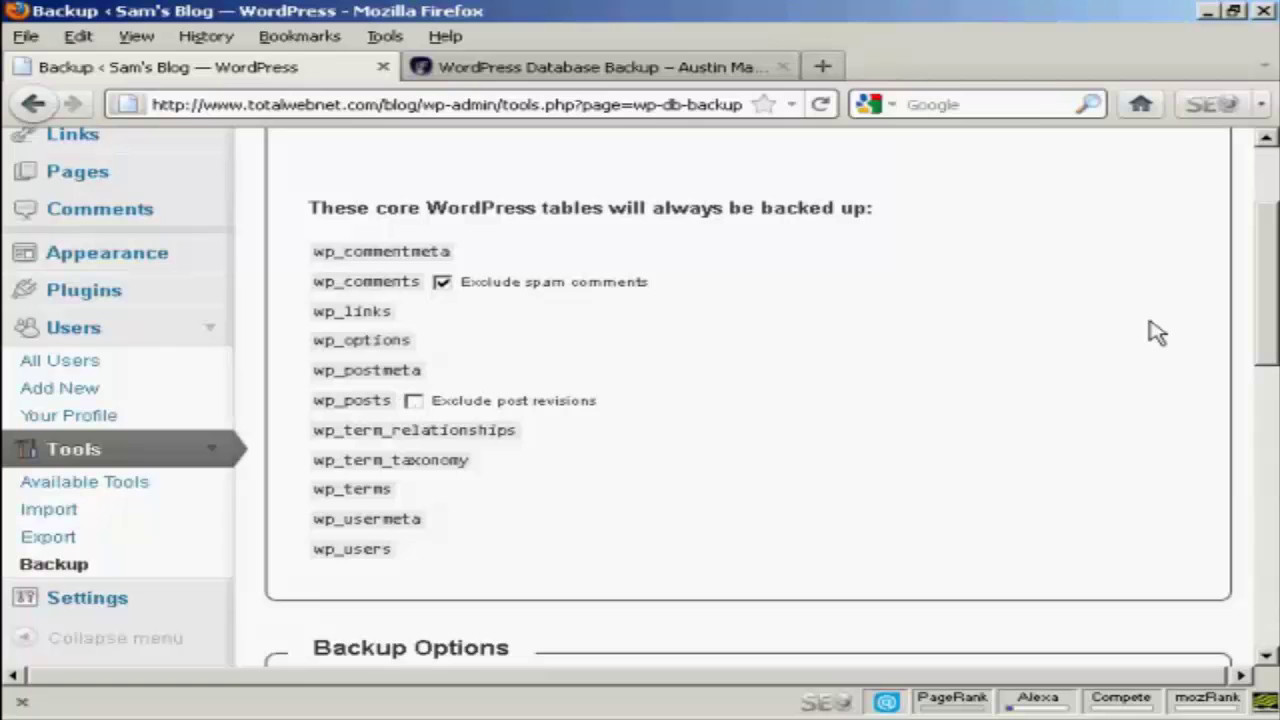
pyautogui.moveTo(1258, 295); pyautogui.dragTo(1266, 425)
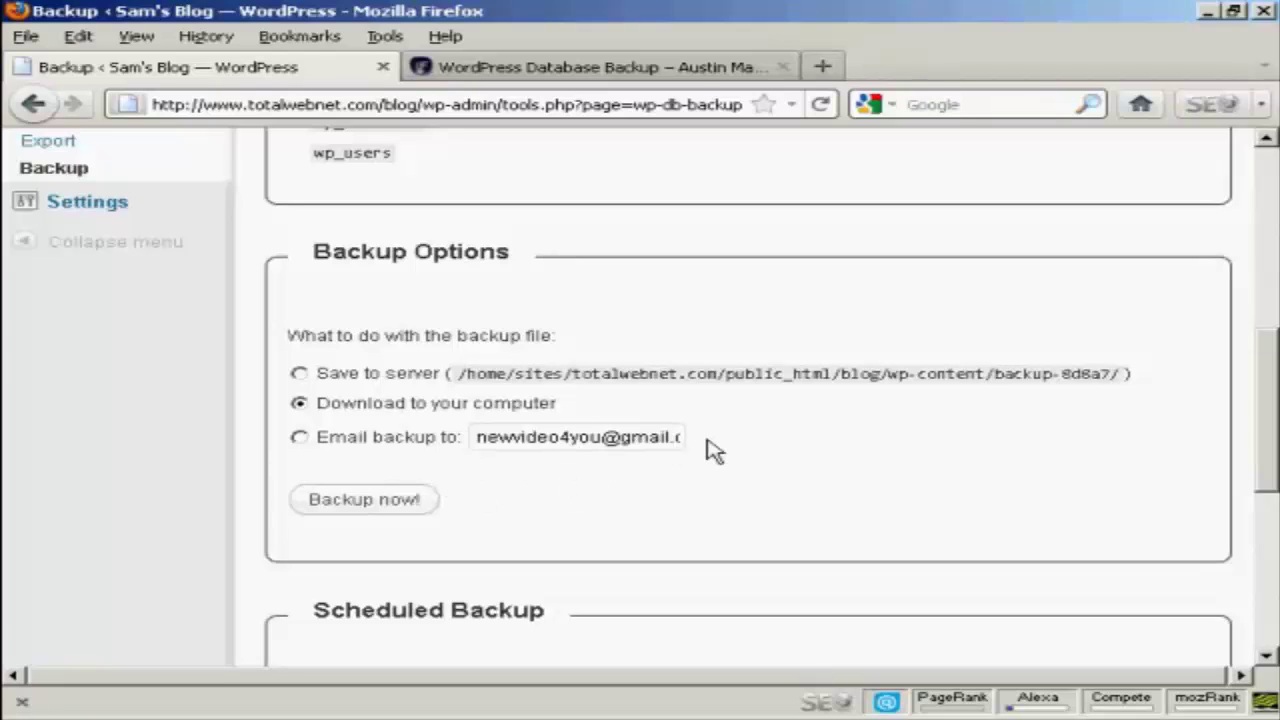
pyautogui.click(366, 501)
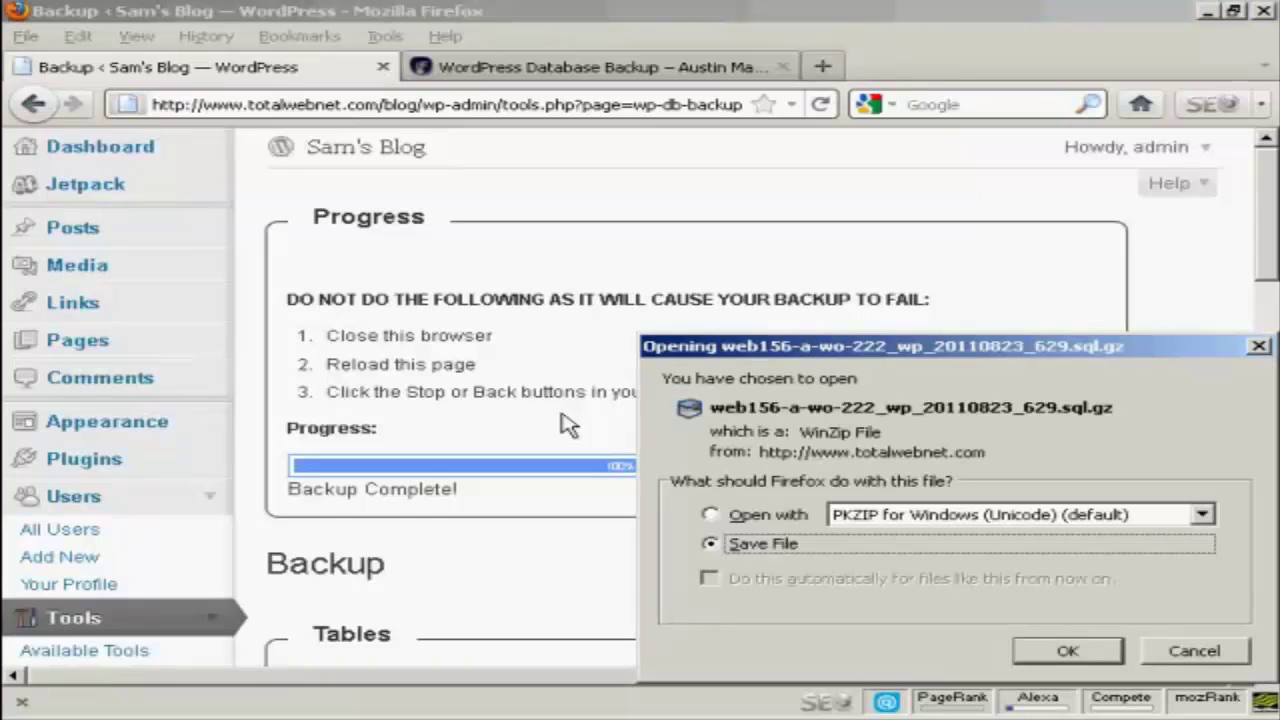
# Save the backup file web156-a-wo-222_wp_20110823_629.sql.gz to the computer and close the downloads window.
pyautogui.click(1070, 652)
pyautogui.click(1070, 654)
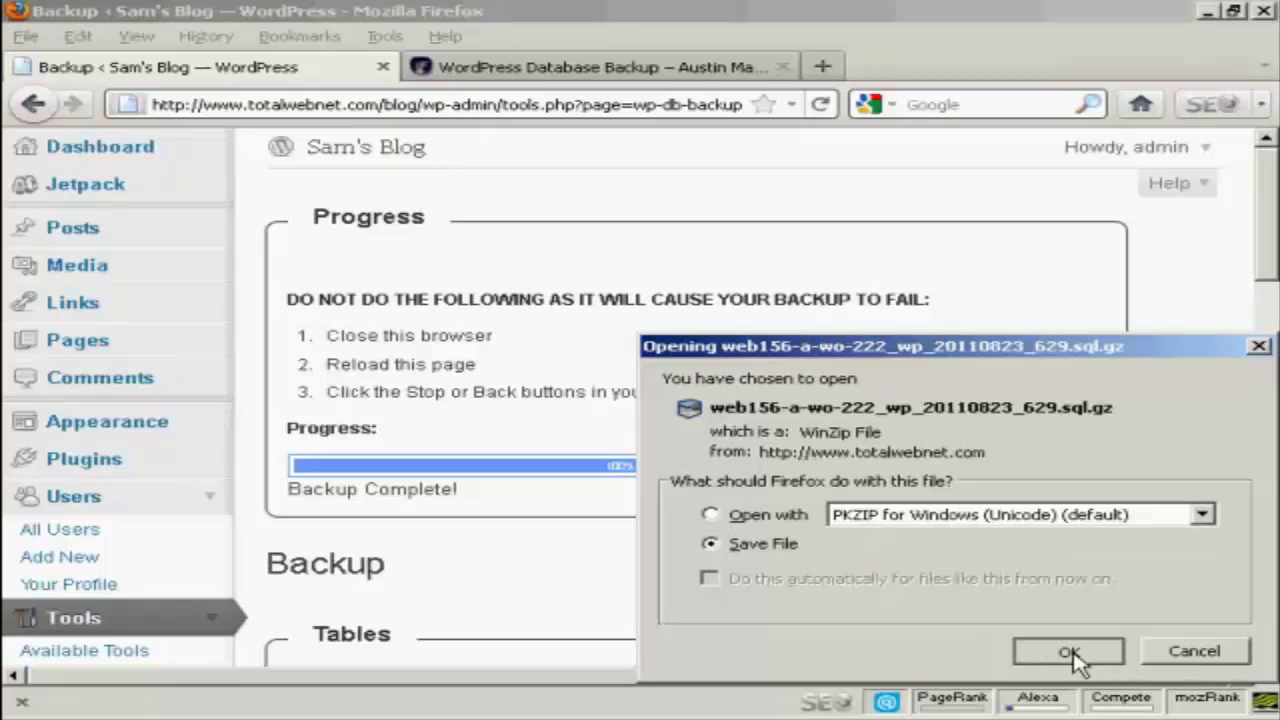
pyautogui.click(1072, 655)
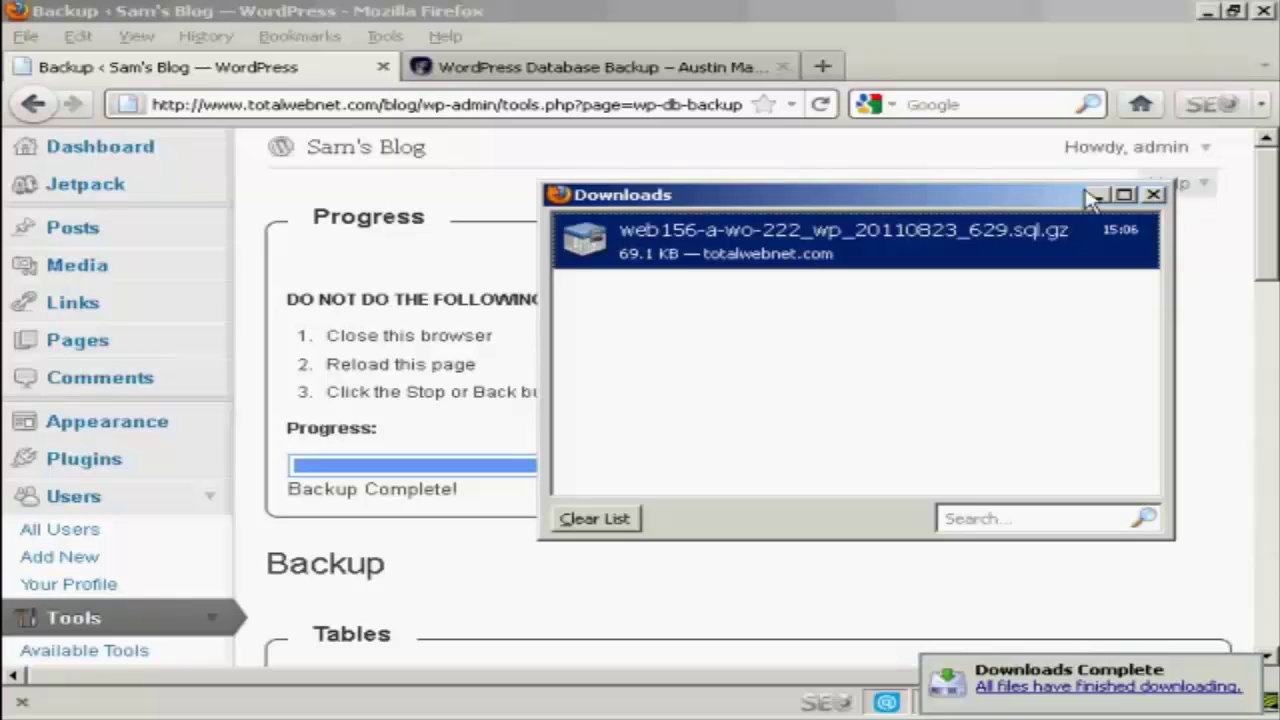
pyautogui.click(1153, 194)
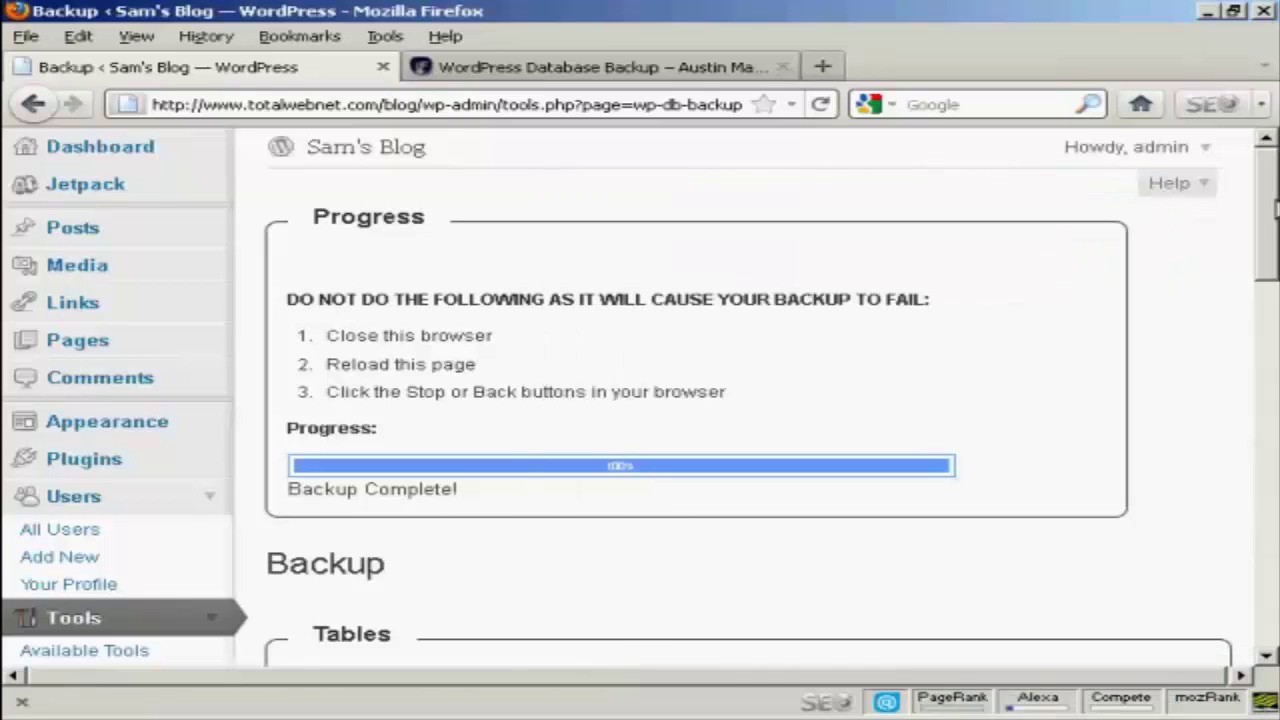
# Schedule the database backup to run once weekly, keeping the e-mail recipient already entered.
pyautogui.scroll(-3, 640, 396)
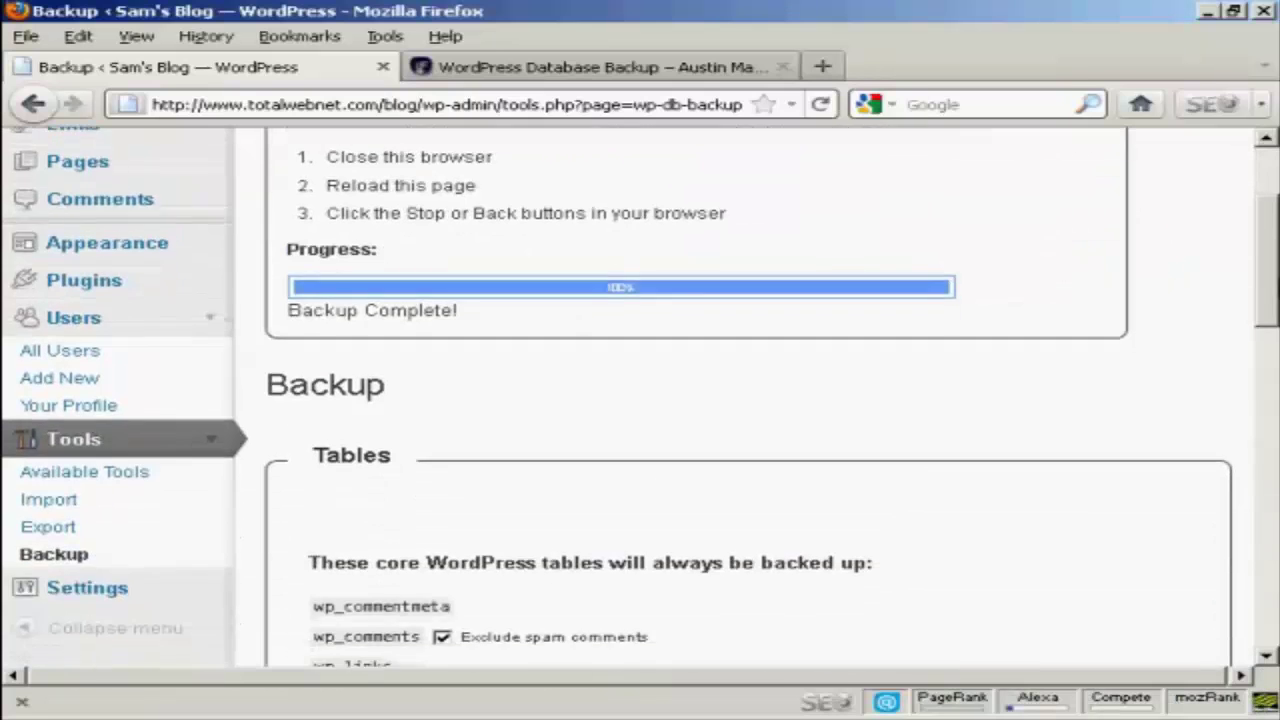
pyautogui.scroll(-10, 640, 400)
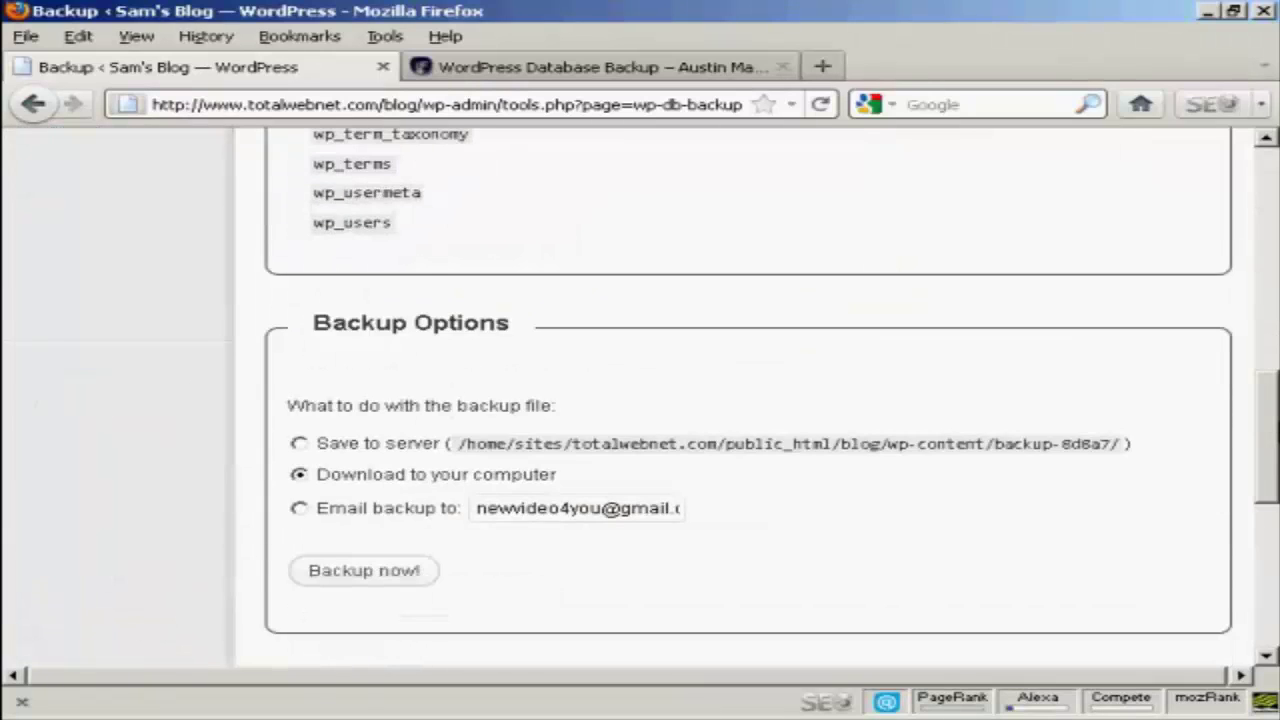
pyautogui.scroll(-7, 640, 400)
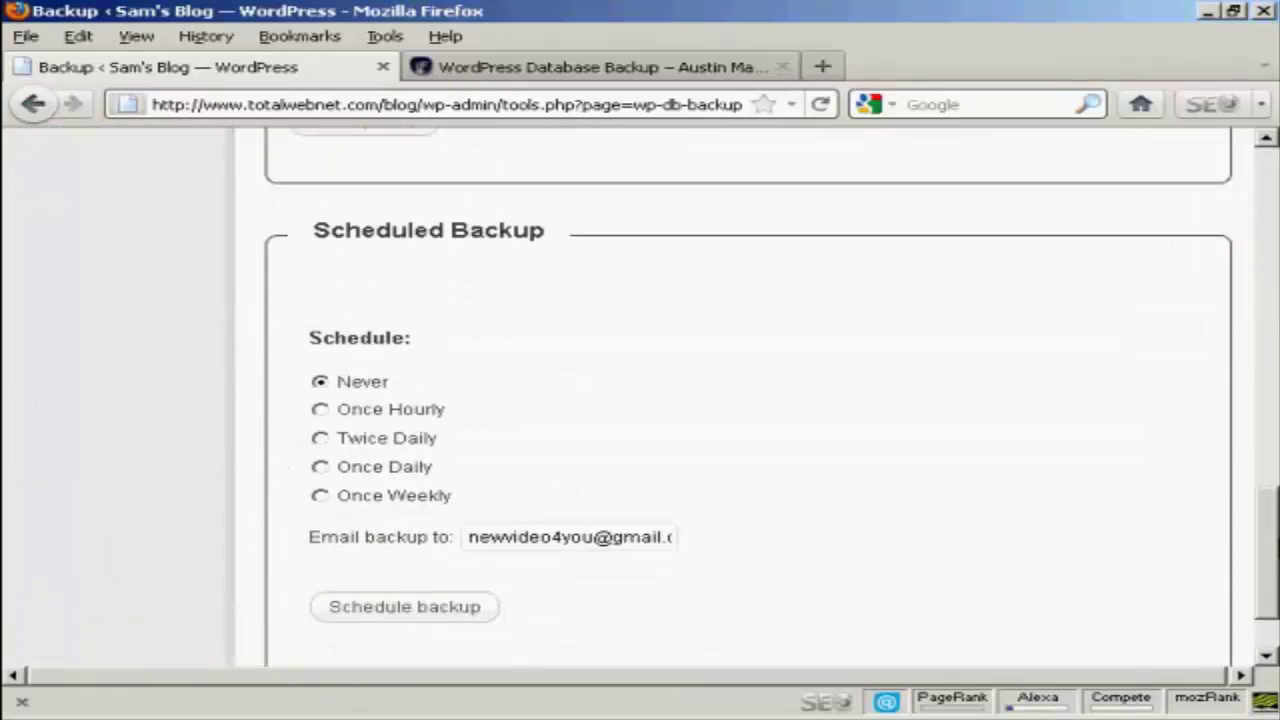
pyautogui.scroll(-2, 640, 400)
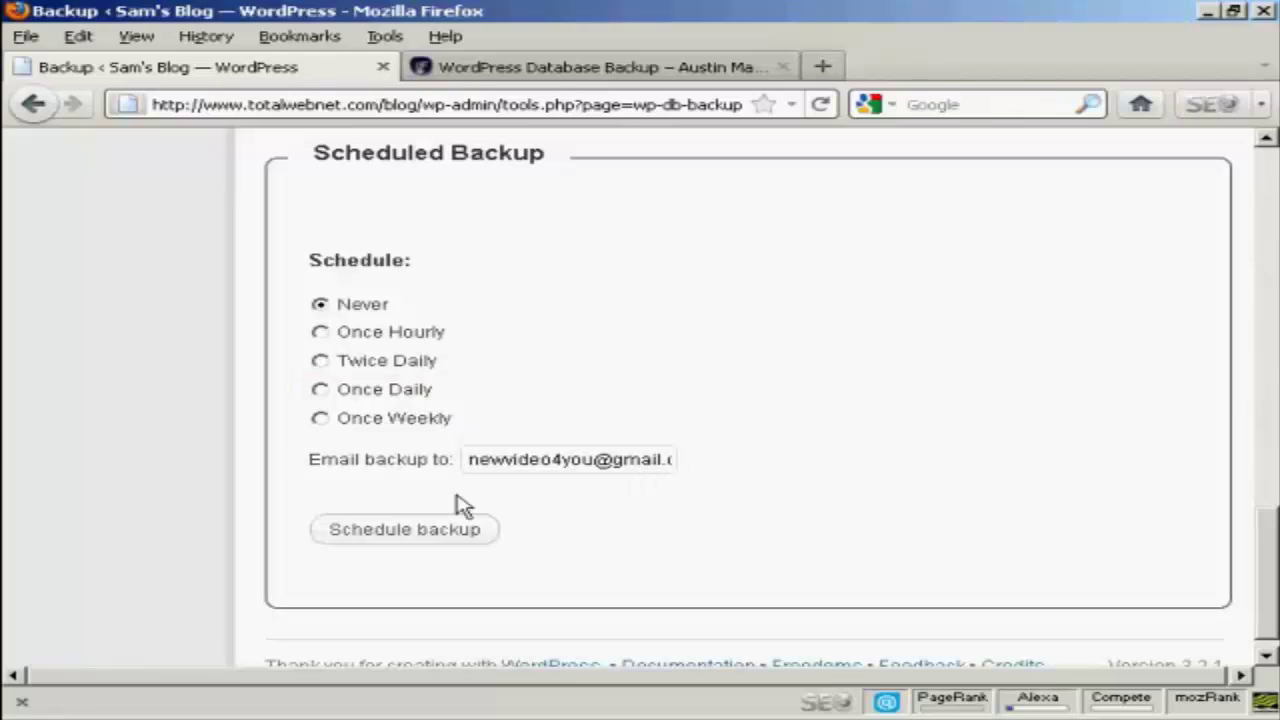
pyautogui.click(320, 420)
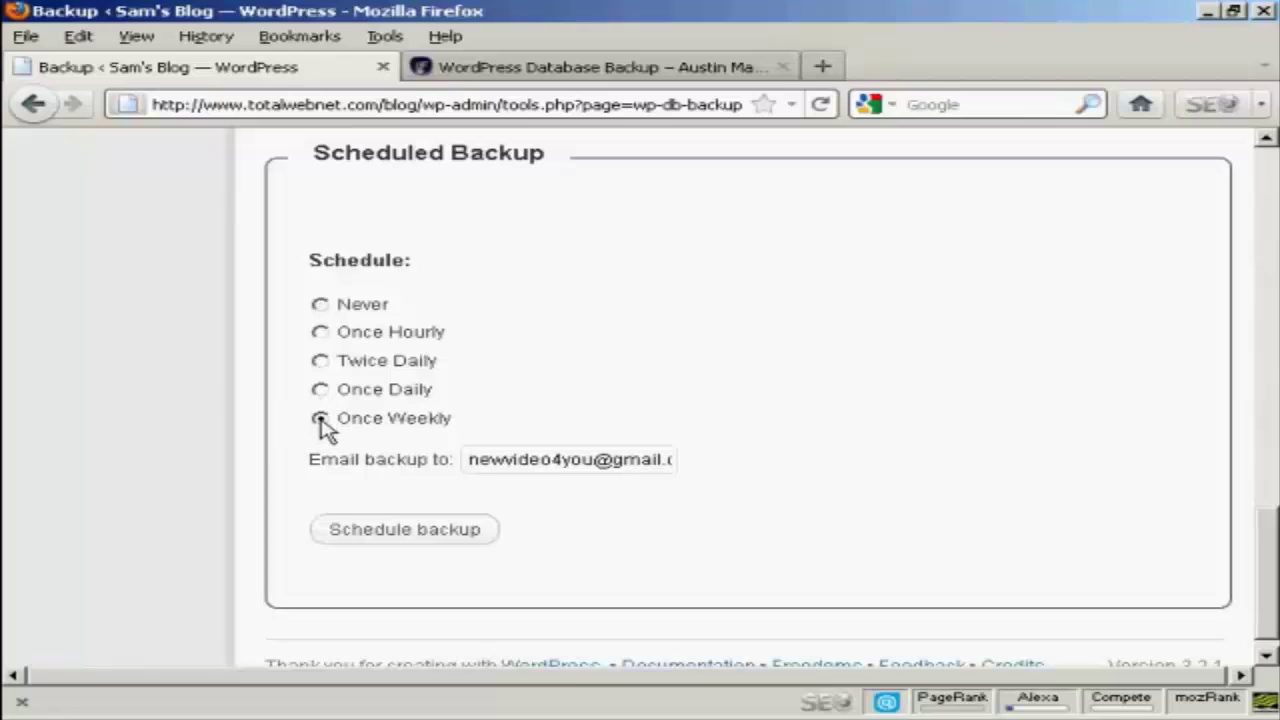
pyautogui.click(452, 538)
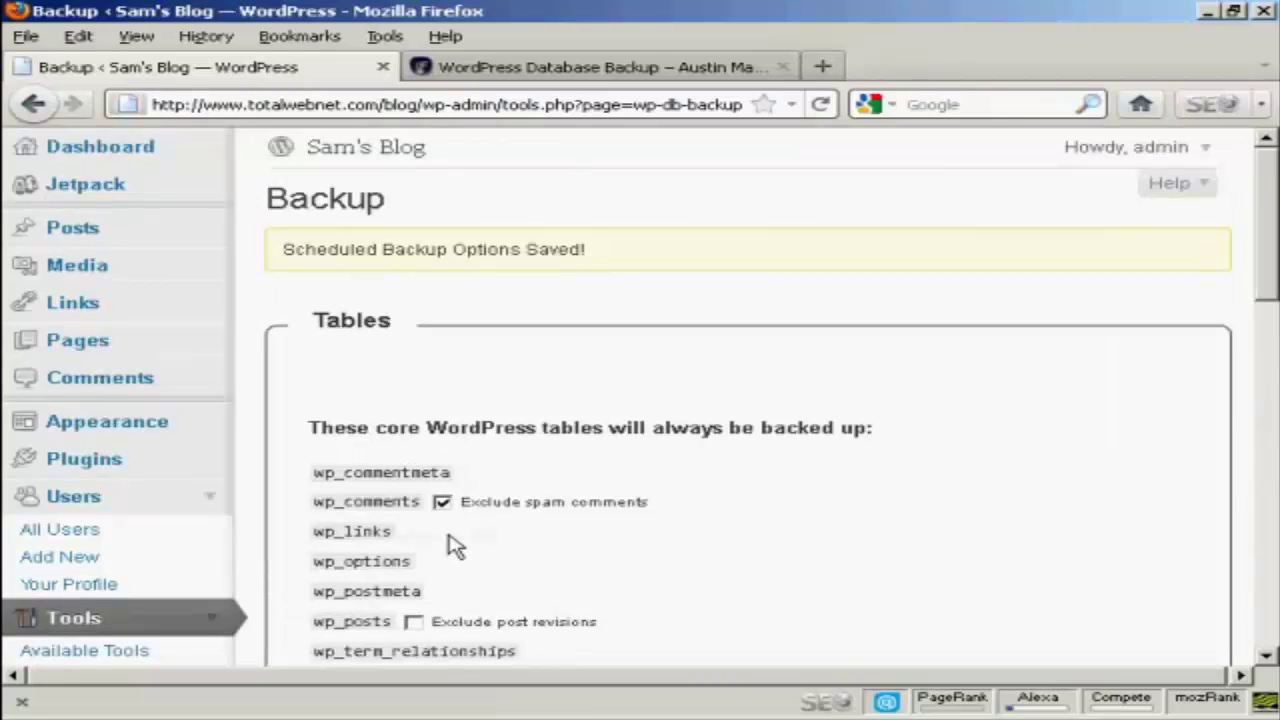